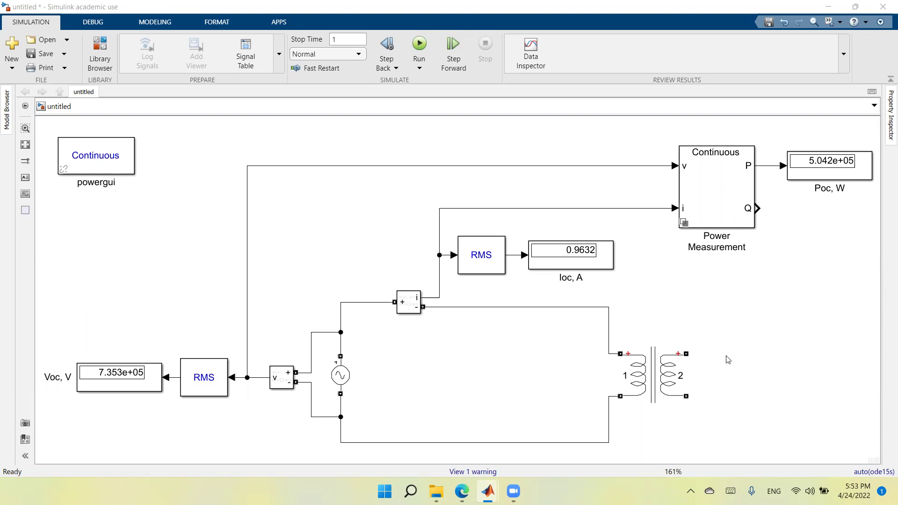
Step: Short-circuit the transformer's secondary winding and set the AC voltage source's peak amplitude to (7.35e+05)*sqrt(2)*0.1
drag(690, 355, 686, 396)
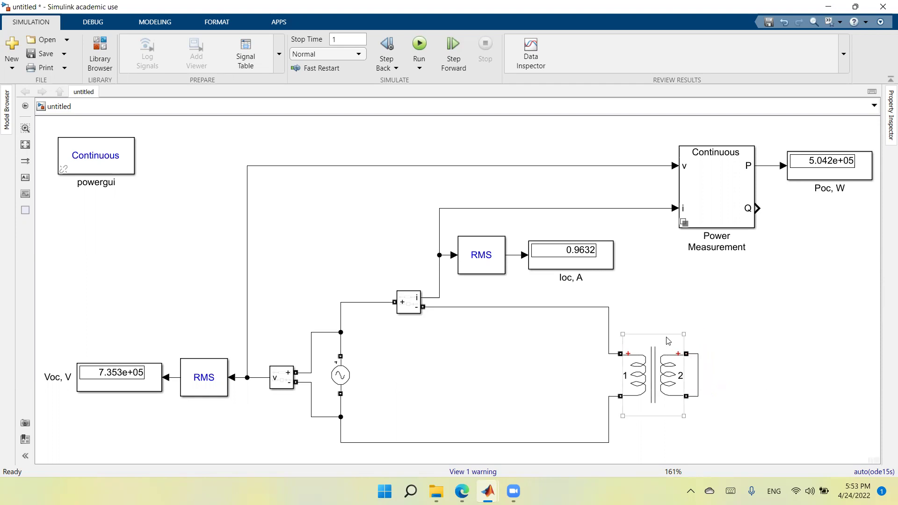
click(340, 376)
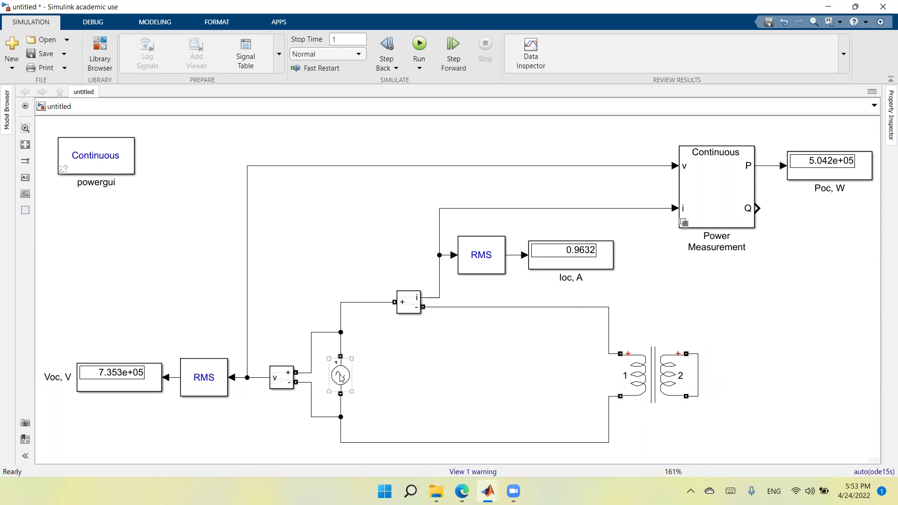
double_click(341, 377)
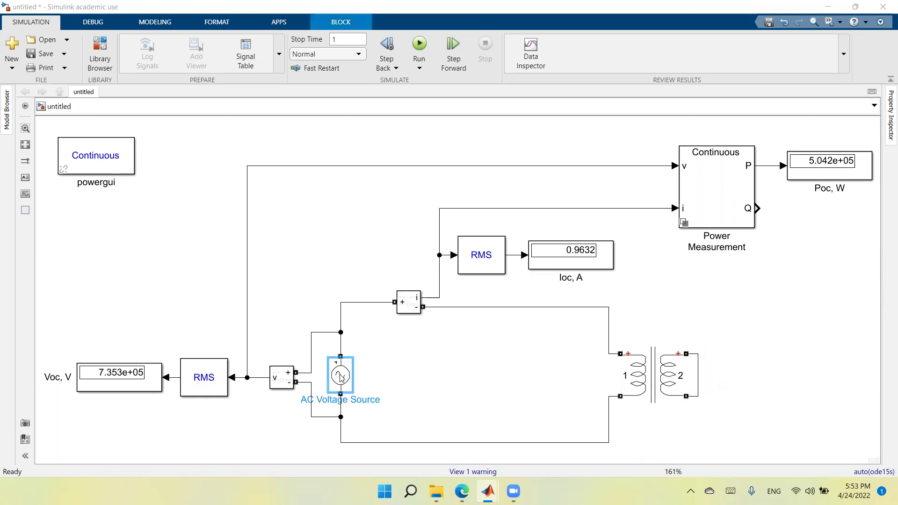
click(531, 343)
click(531, 338)
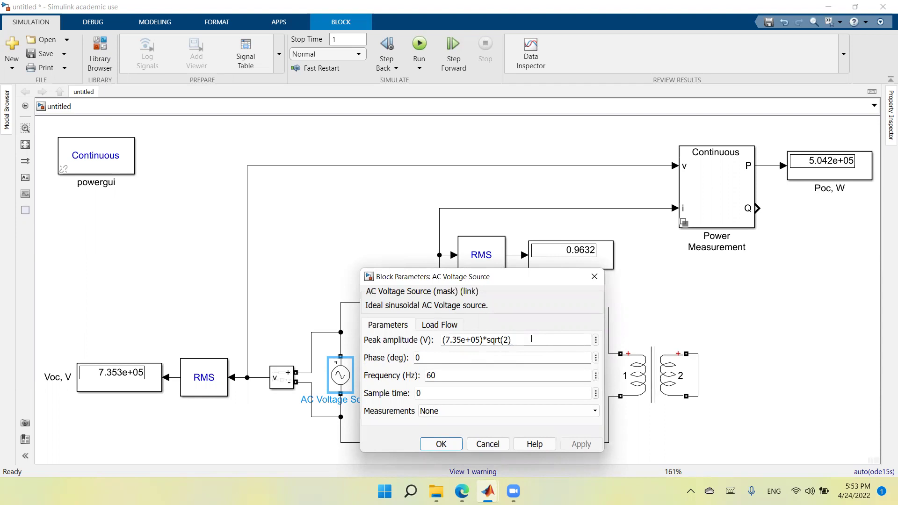
text(*)
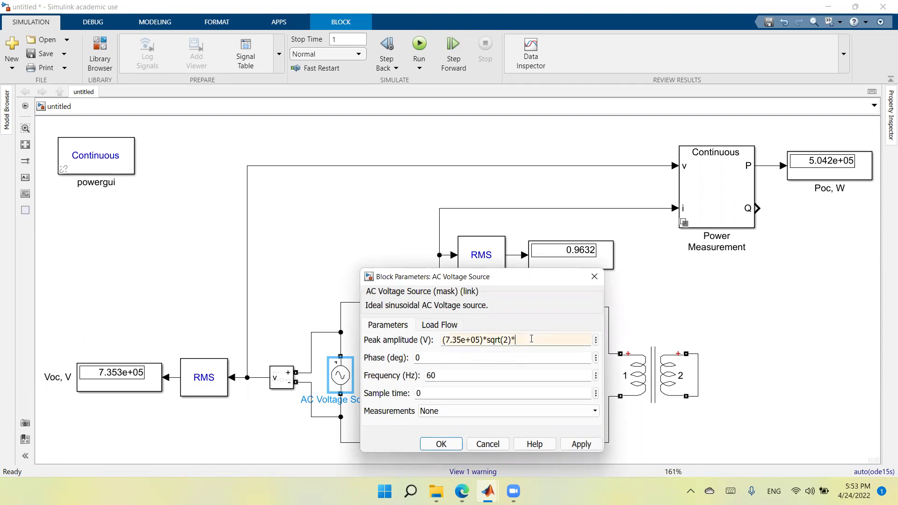
text(0.1)
click(579, 444)
click(441, 444)
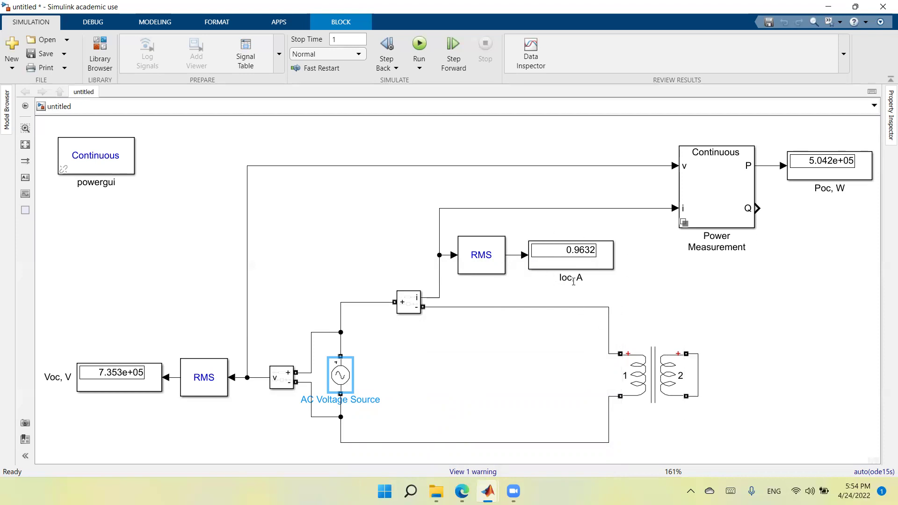
Step: Check the linear transformer's nominal power and winding 1 voltage, and relabel the current display "Isc= 340.14 A"
double_click(641, 374)
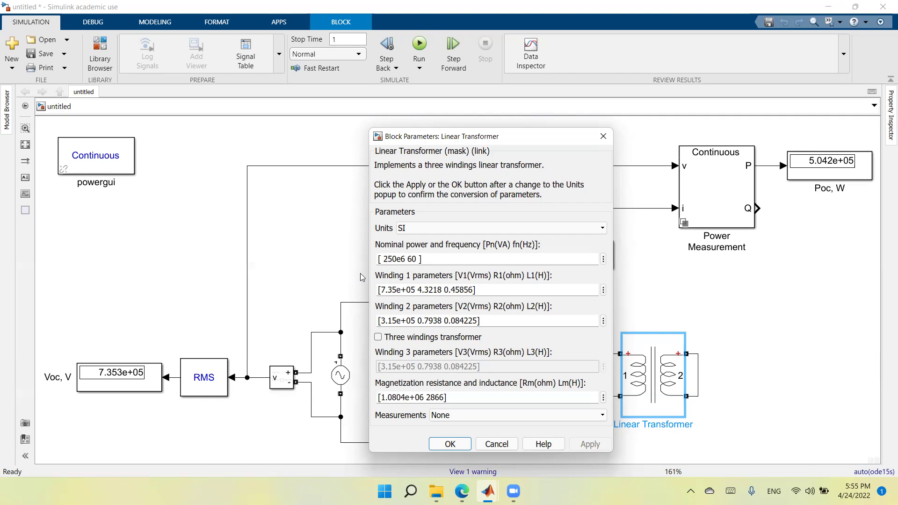
click(307, 298)
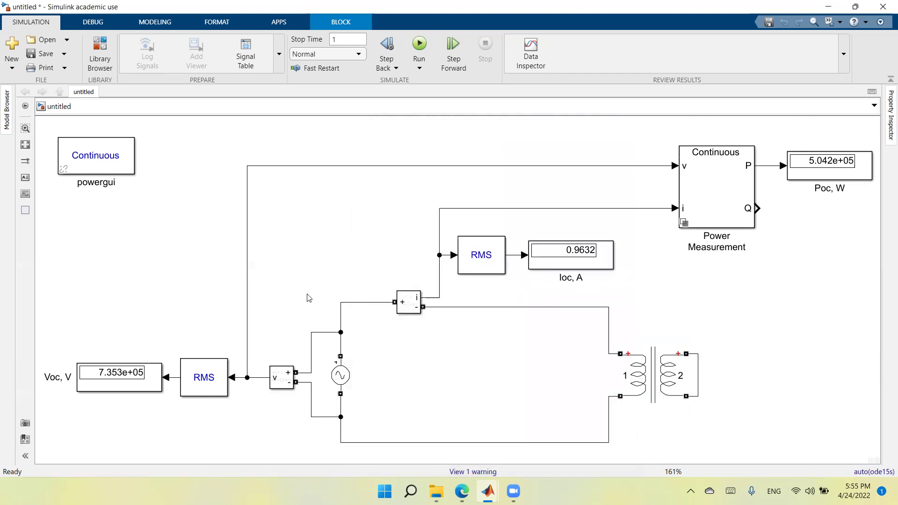
click(573, 275)
key(shift+Right)
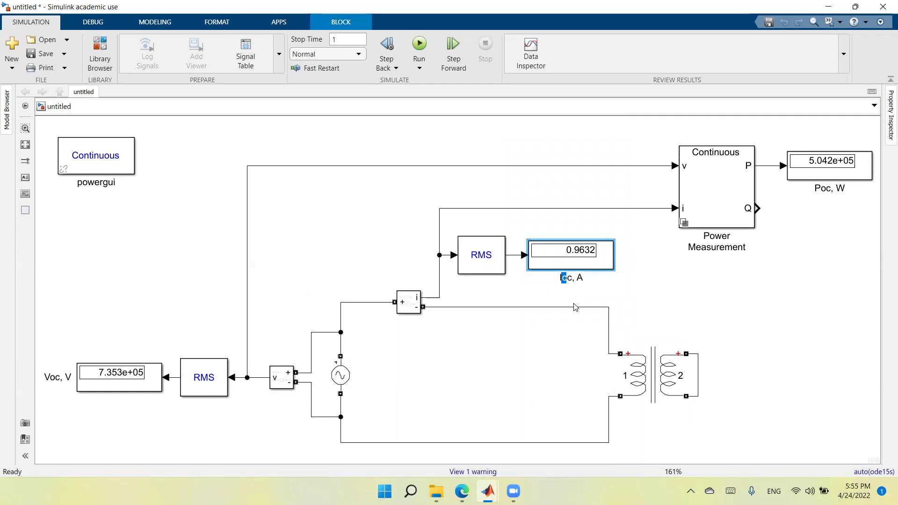
text(sc)
text(= )
text(34)
text(0.1)
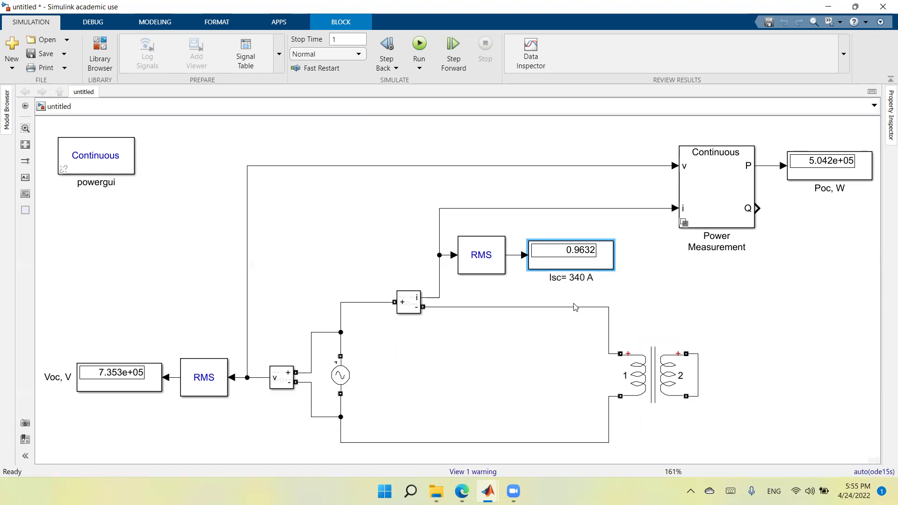
text(4)
click(577, 266)
click(583, 295)
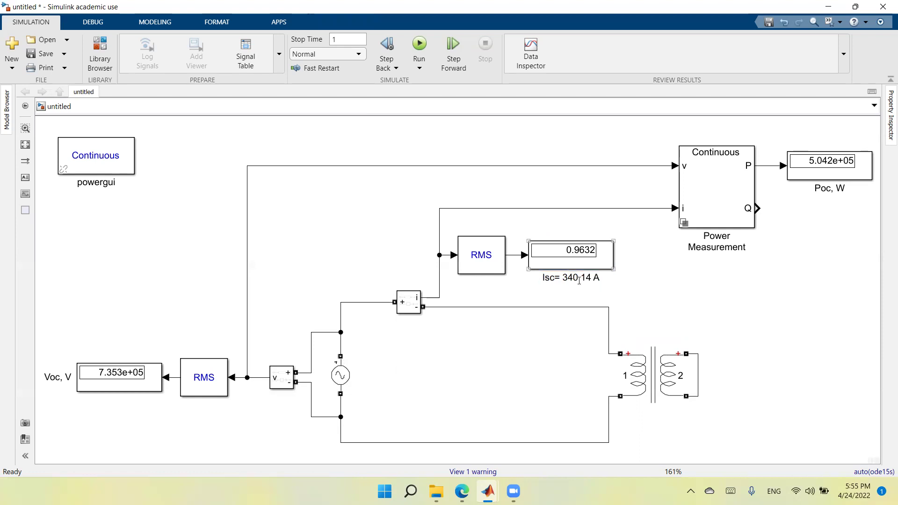
Step: Run the simulation of the short-circuited transformer with the reduced source voltage
click(340, 374)
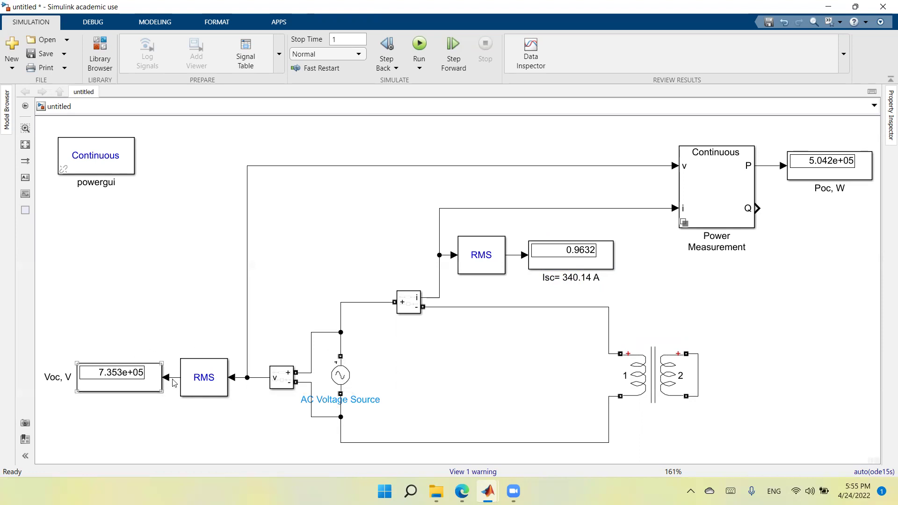
click(420, 44)
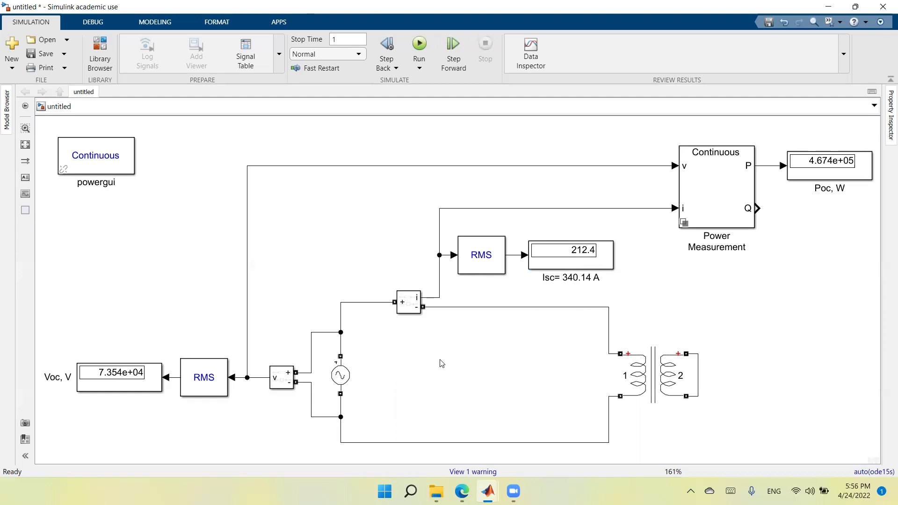
Step: Set the AC voltage source's peak amplitude to (7.35e+05)*sqrt(2)*0.15 and rerun the simulation
double_click(339, 381)
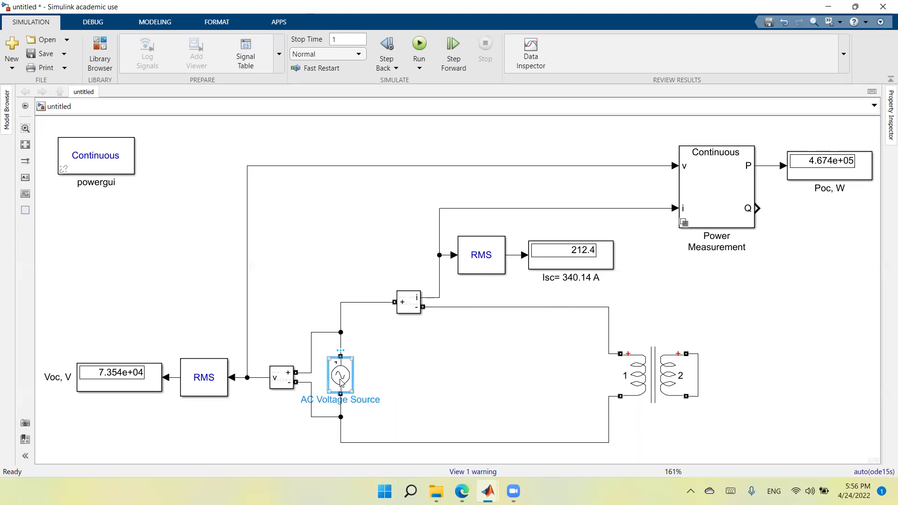
click(542, 336)
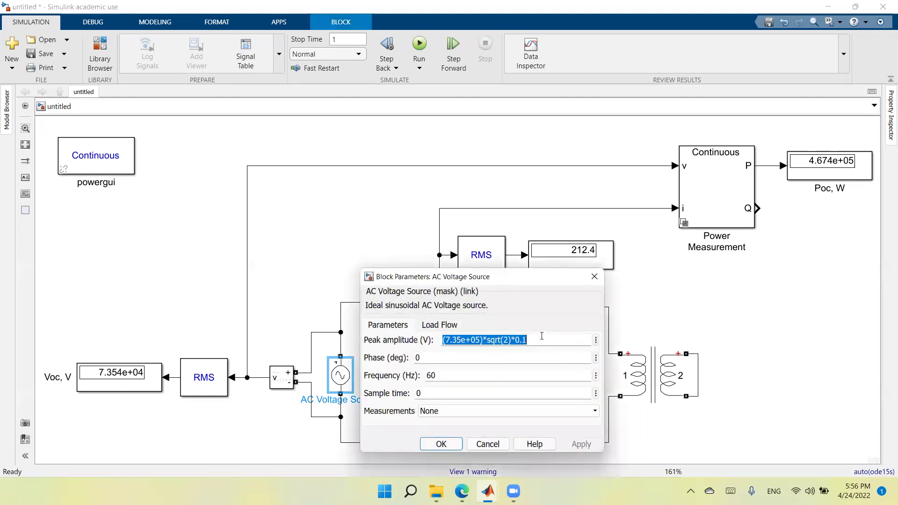
click(541, 336)
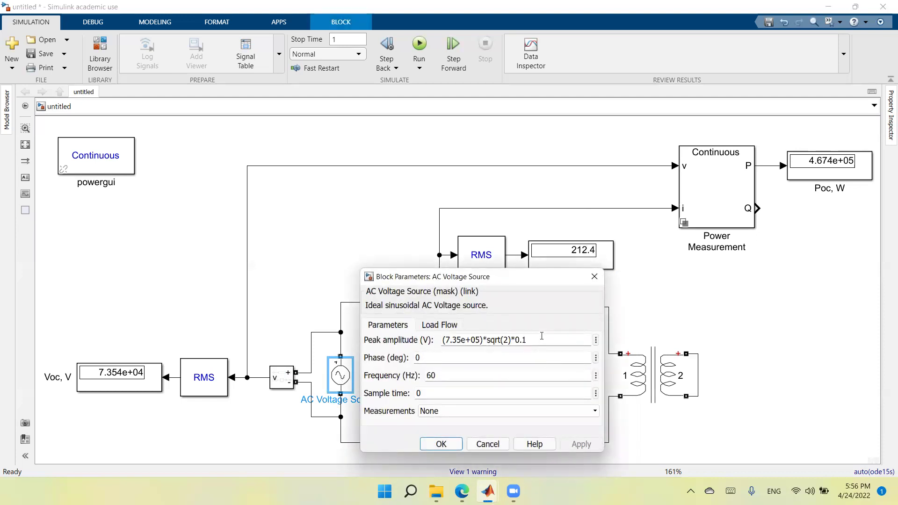
text(5)
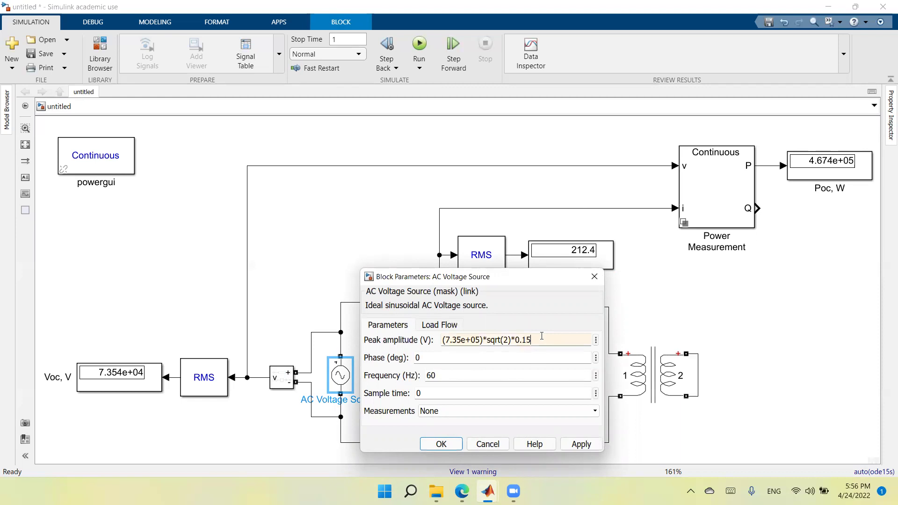
click(581, 444)
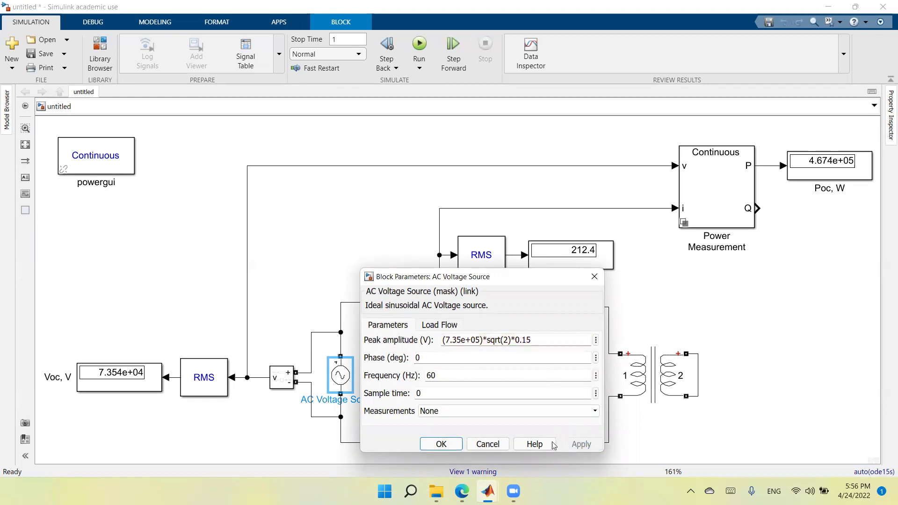
click(441, 445)
click(419, 44)
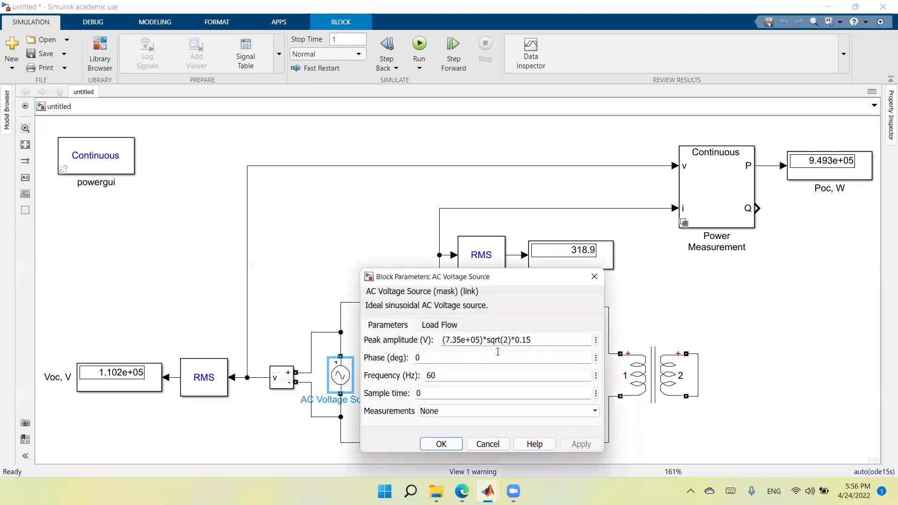
Step: Set the AC voltage source's peak amplitude to (7.35e+05)*sqrt(2)*0.16 and rerun the simulation
click(548, 340)
key(BackSpace)
text(6)
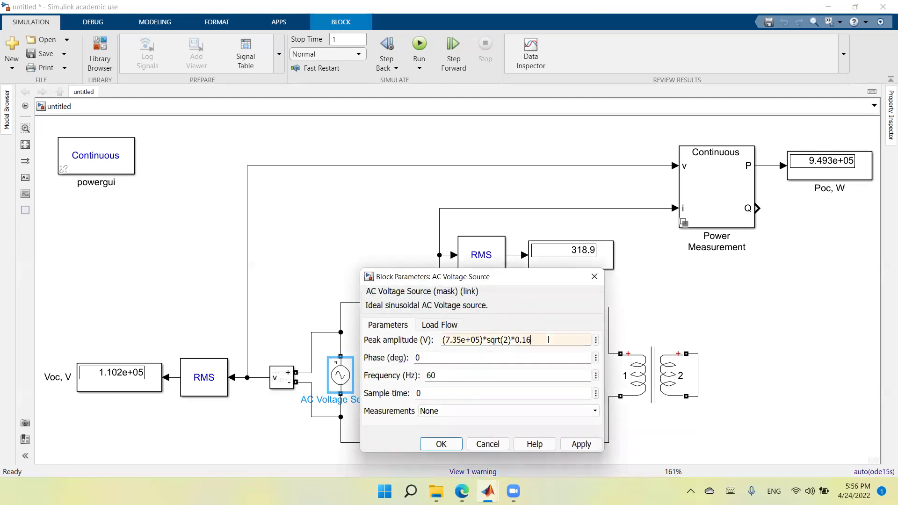
click(576, 443)
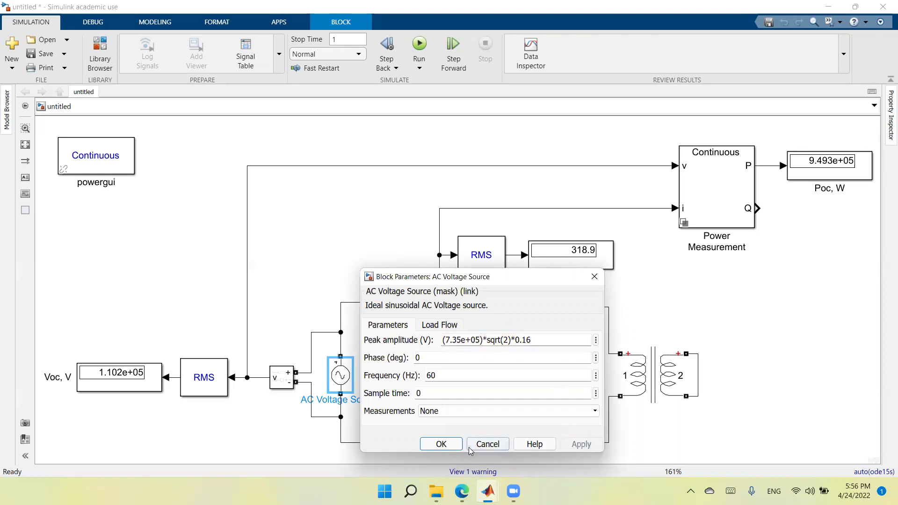
click(441, 444)
click(424, 41)
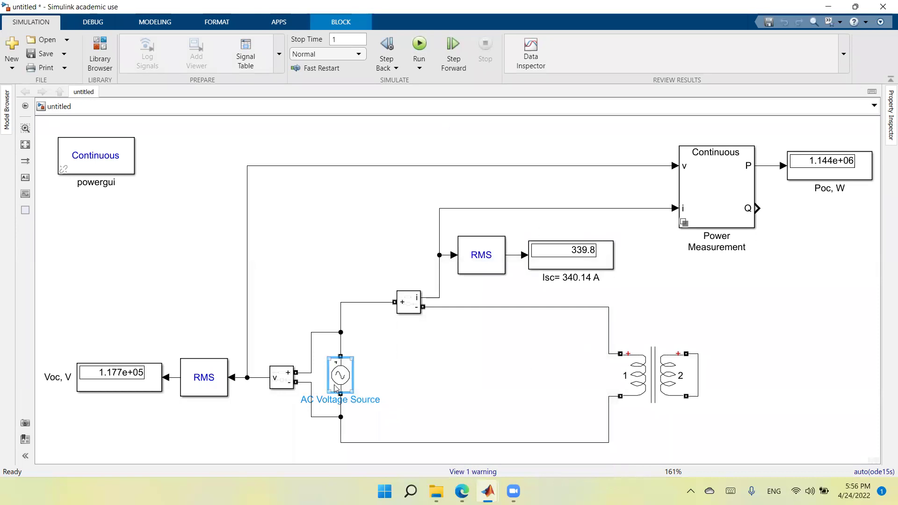
Step: Set the AC voltage source's peak amplitude to (7.35e+05)*sqrt(2)*0.160055 and rerun the simulation
double_click(347, 377)
triple_click(552, 340)
click(550, 336)
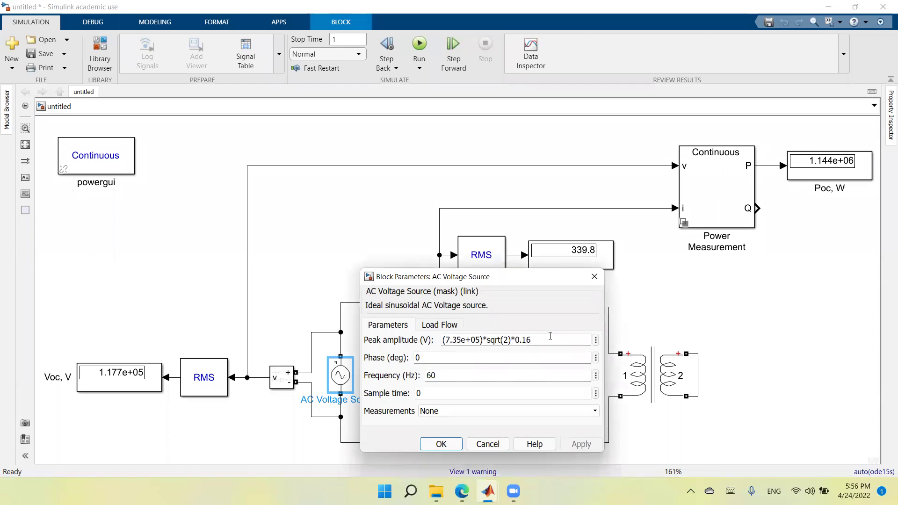
text(0055)
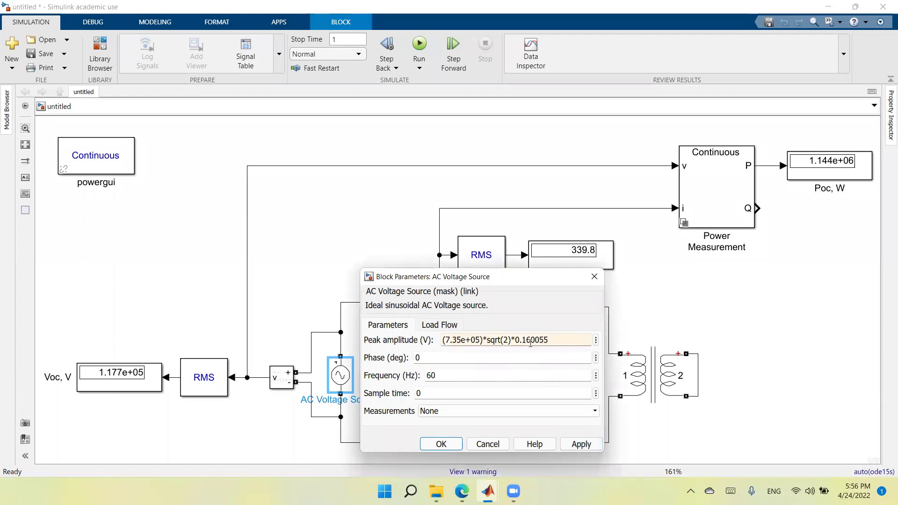
click(580, 444)
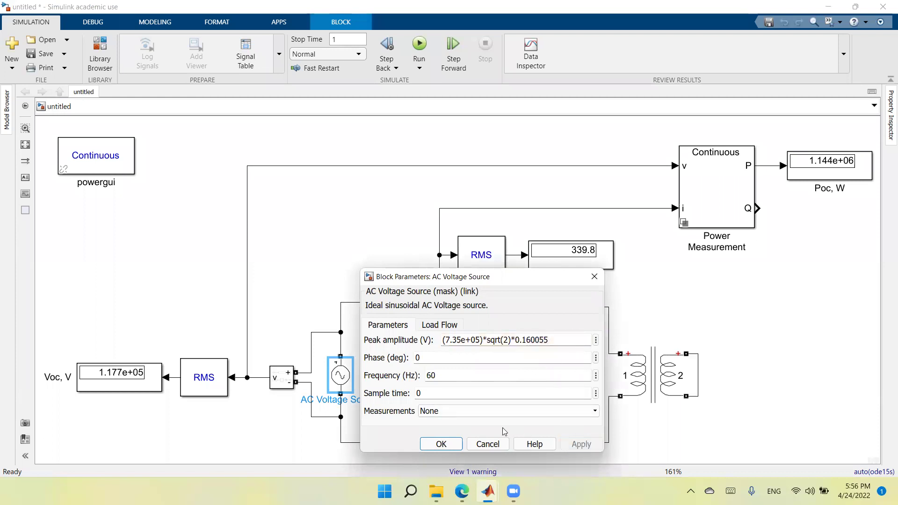
click(441, 444)
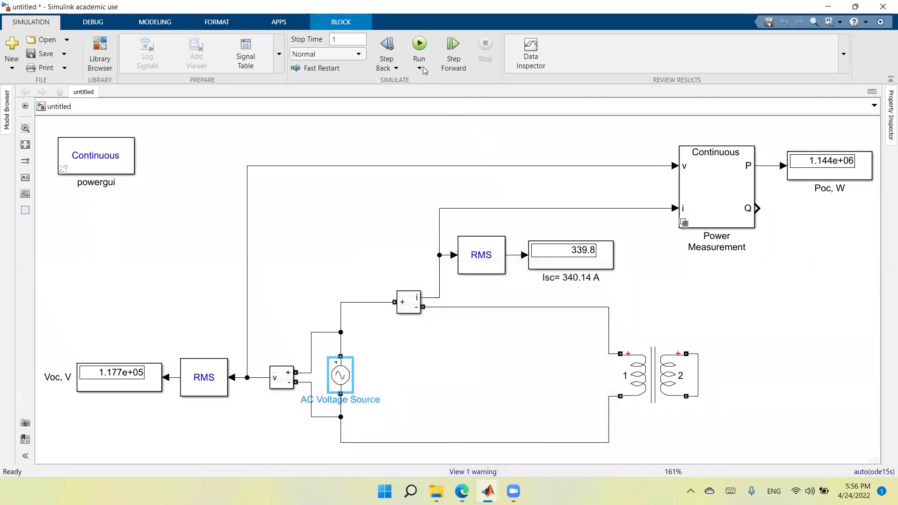
click(420, 45)
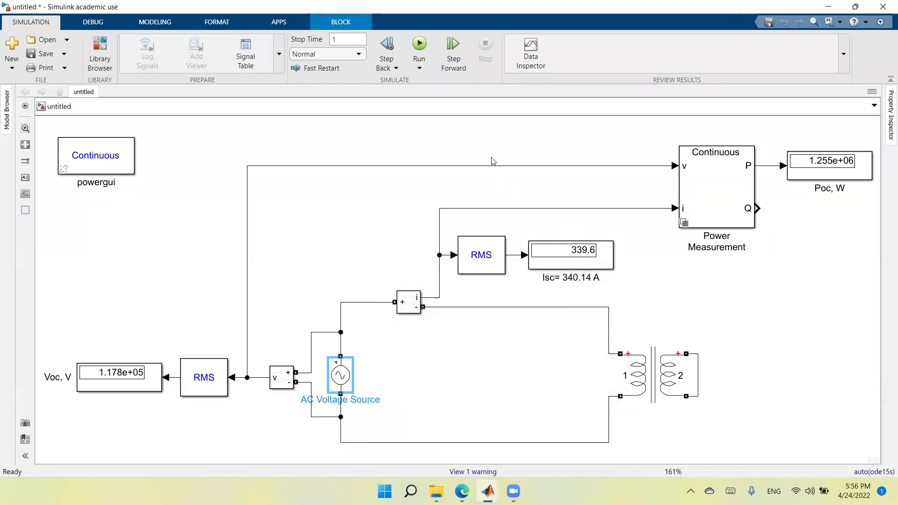
Step: Set the AC voltage source's peak amplitude to (7.35e+05)*sqrt(2)*0.16006 and rerun the simulation
double_click(338, 361)
click(556, 340)
click(556, 339)
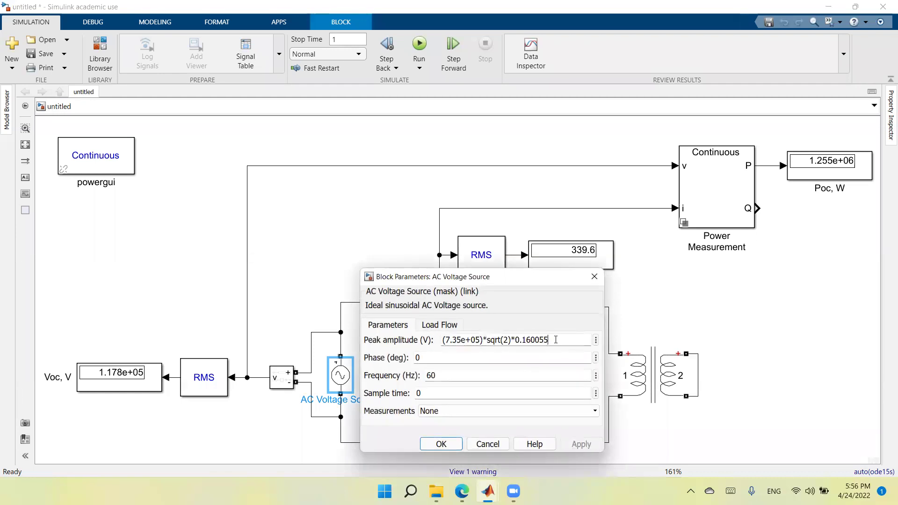
key(BackSpace)
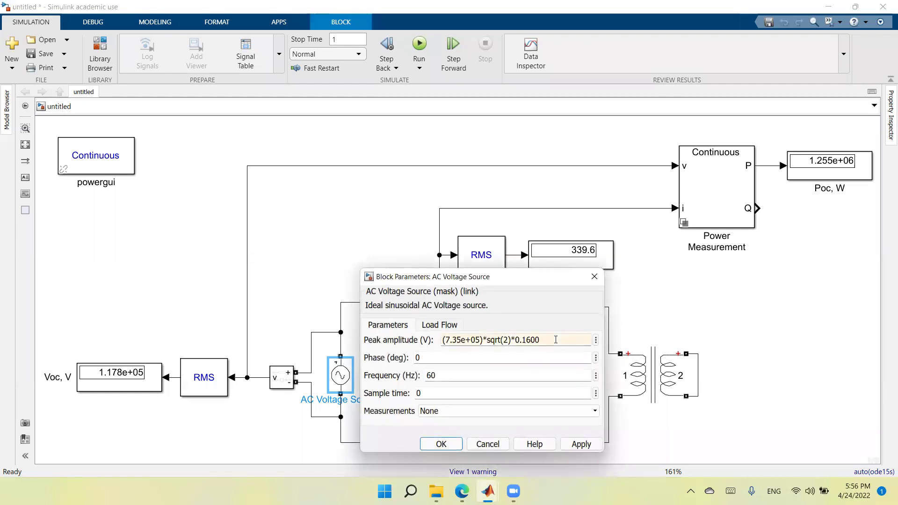
click(581, 443)
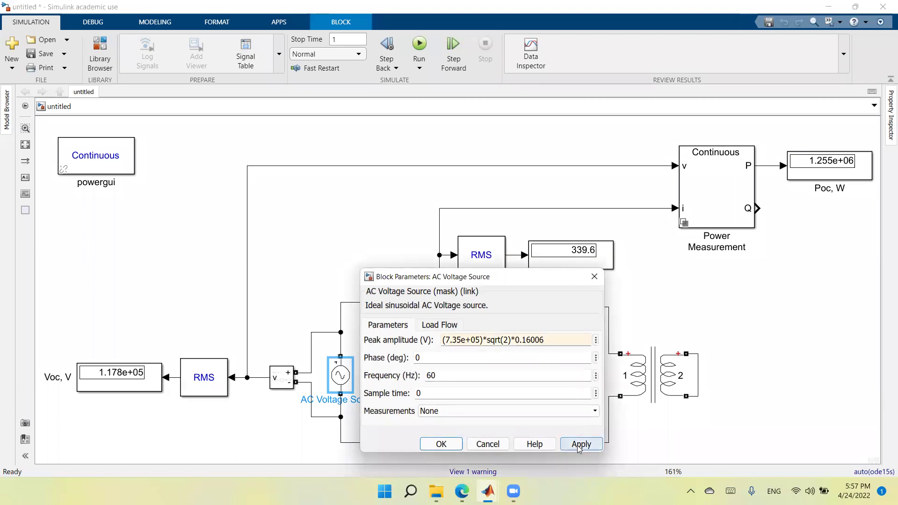
click(442, 444)
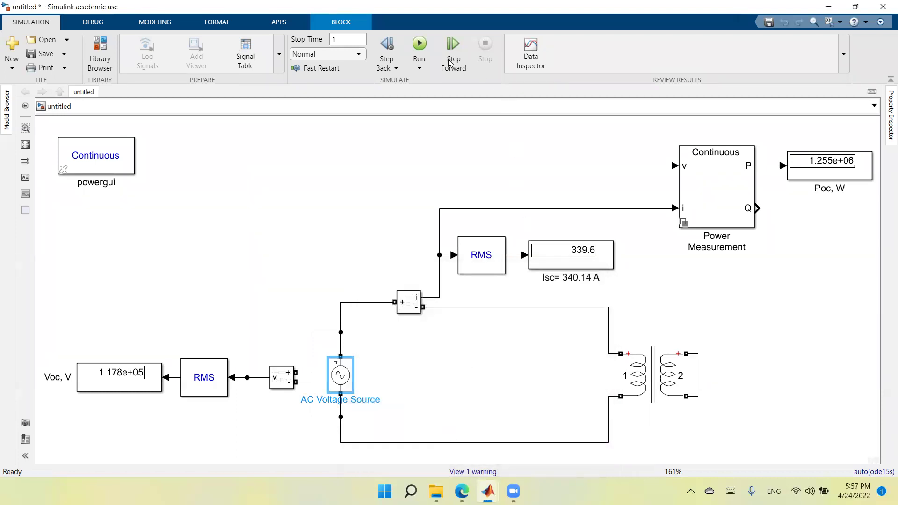
click(420, 44)
Step: Rename the power display connected to the Power Measurement block as "Psc, W"
click(823, 174)
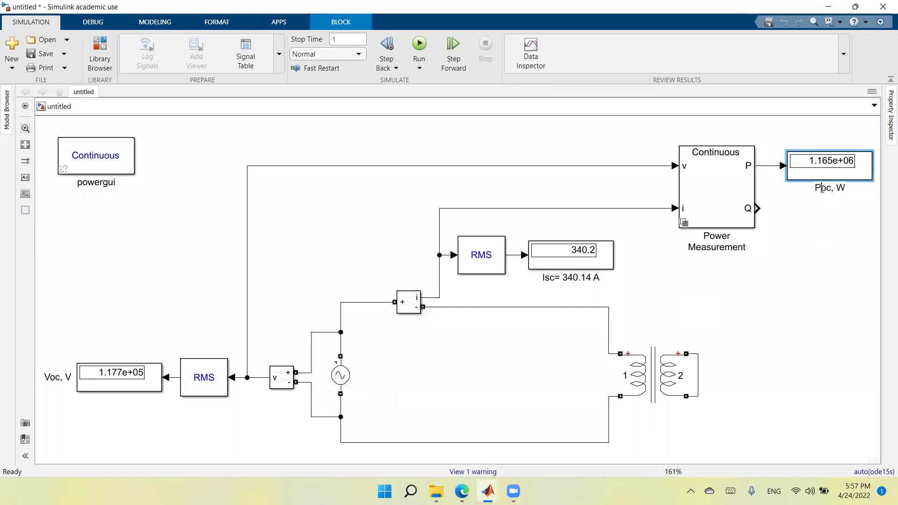
key(shift+Right)
text(s)
click(834, 288)
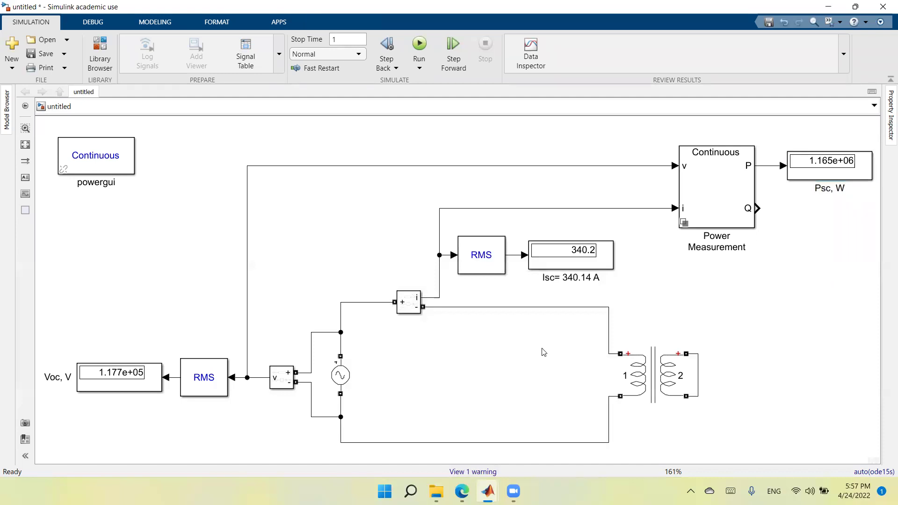
Step: Rename the RMS voltage display as "Vsc, V"
click(49, 379)
key(shift+Right)
text(s)
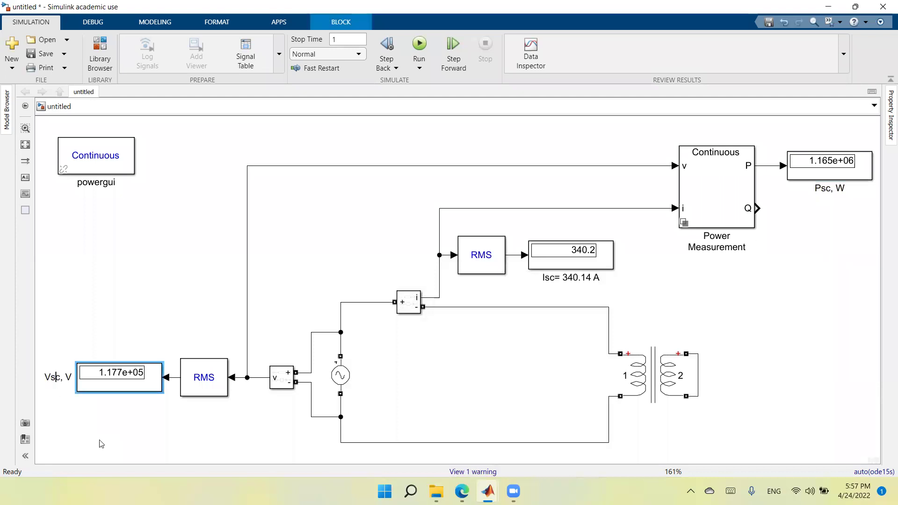
click(648, 290)
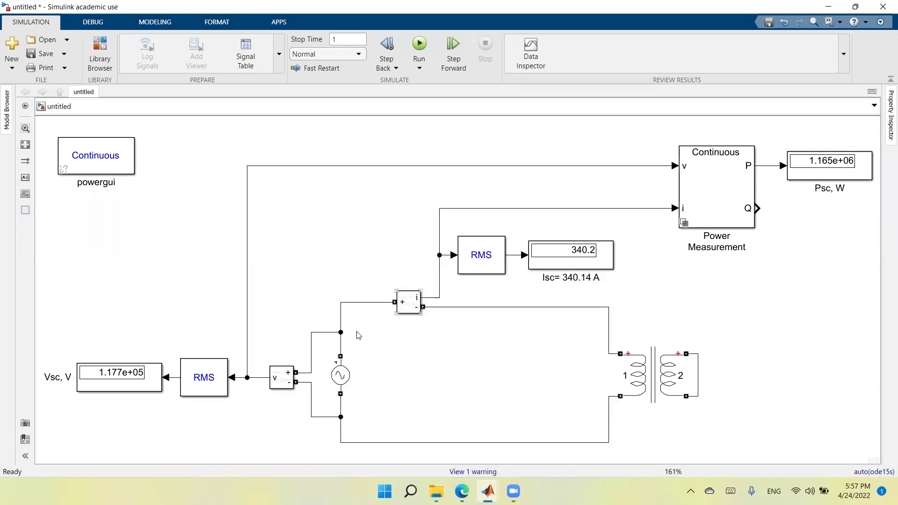
Step: Examine the winding 1 and winding 2 resistances in the Linear Transformer's block parameters and close them without changes
click(648, 377)
double_click(648, 377)
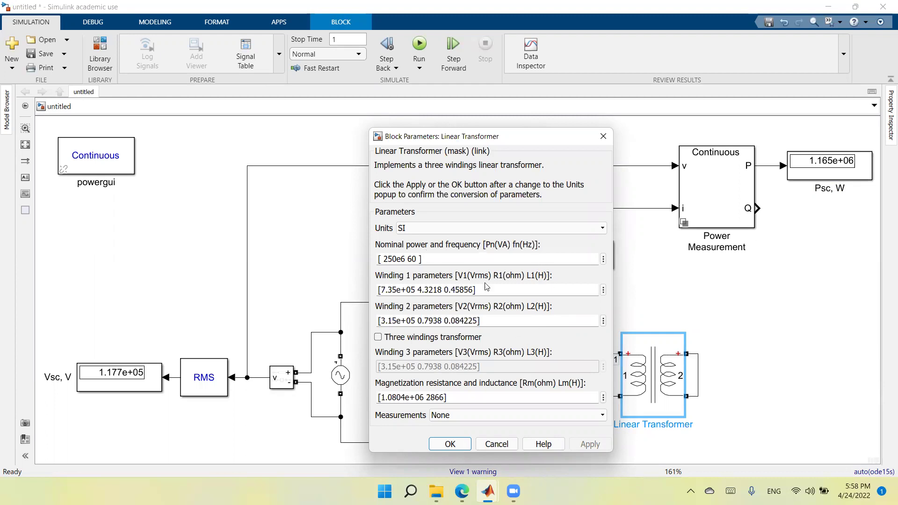
click(420, 289)
shift+click(422, 290)
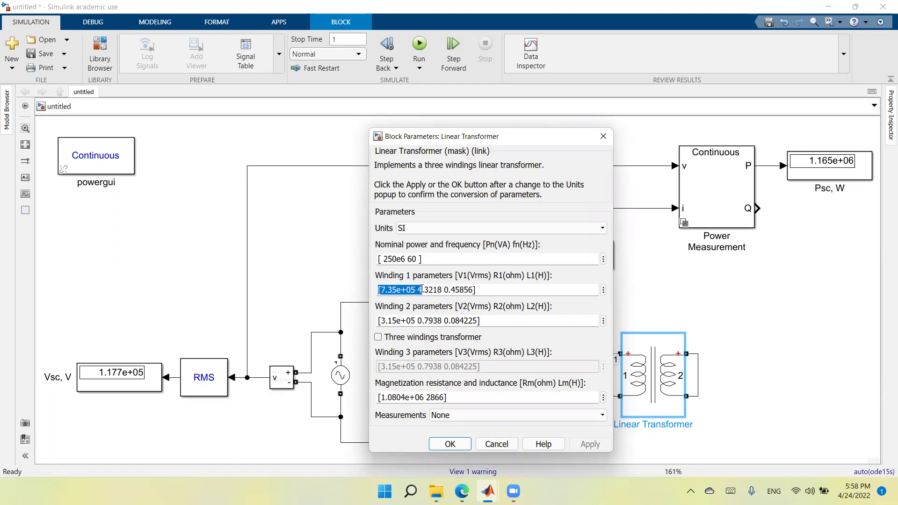
click(422, 290)
drag(422, 290, 446, 290)
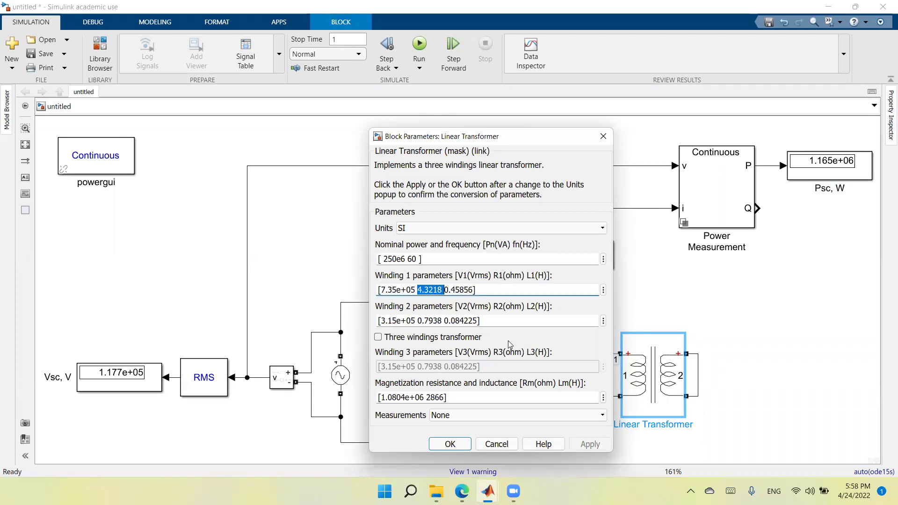
click(421, 321)
click(419, 321)
drag(418, 321, 444, 321)
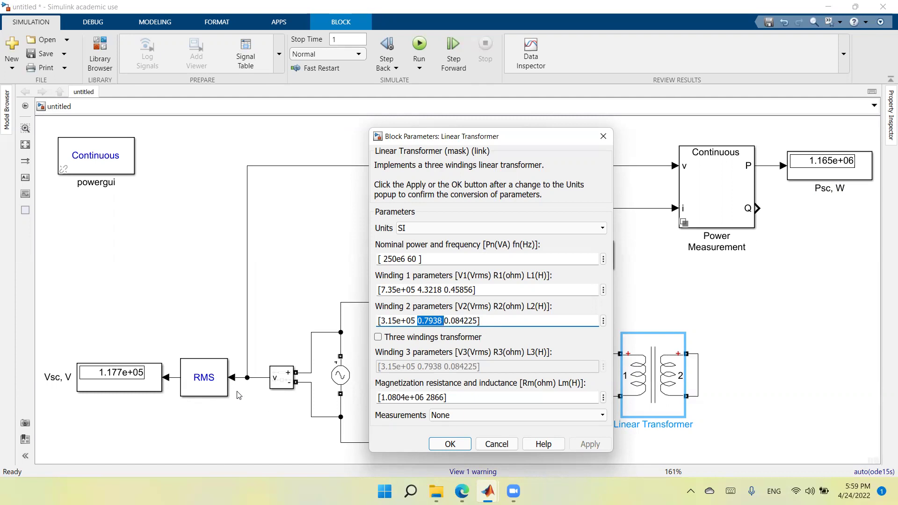
click(198, 367)
click(238, 401)
click(502, 443)
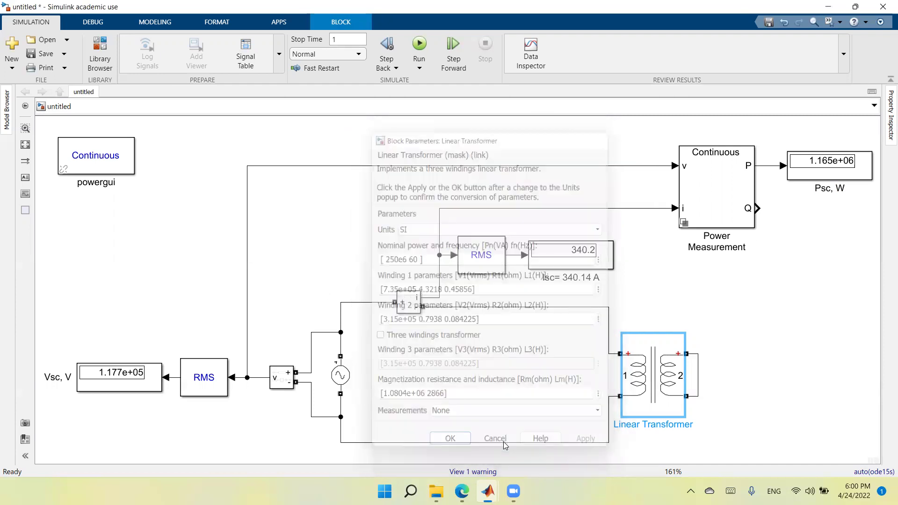
click(762, 378)
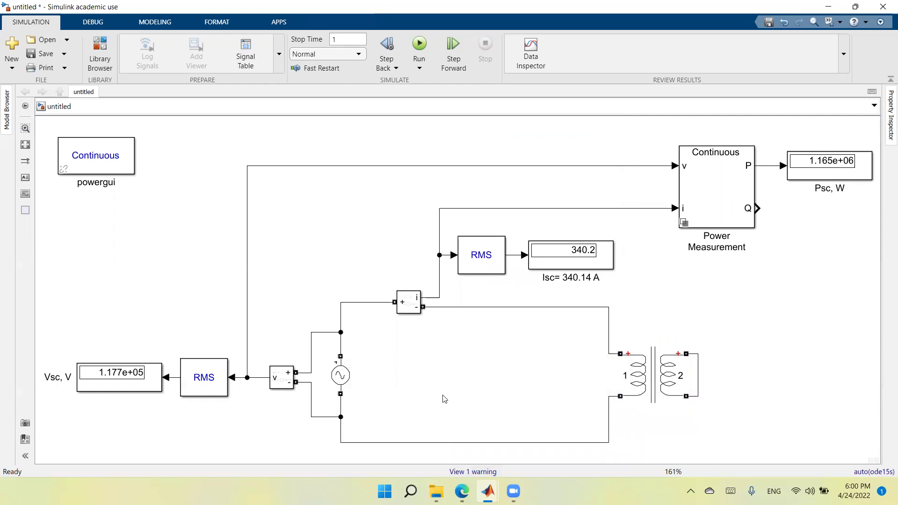
click(345, 370)
click(584, 268)
click(313, 385)
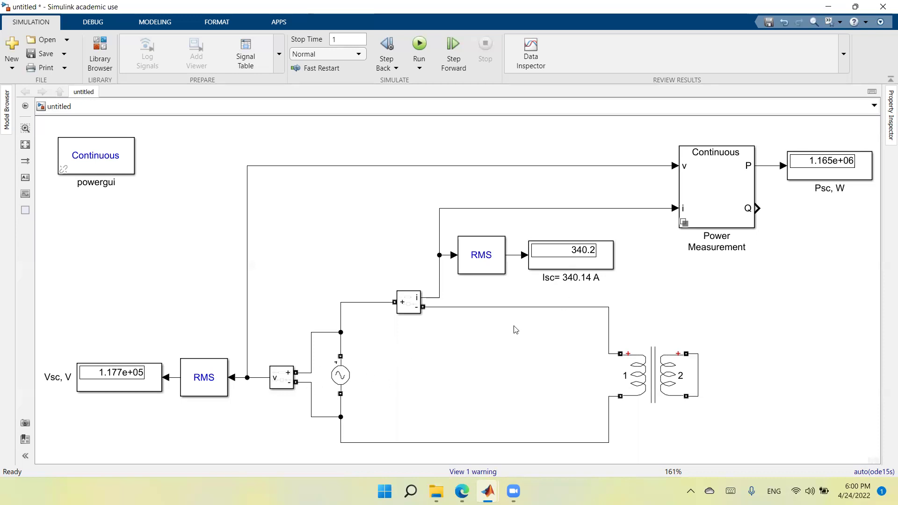